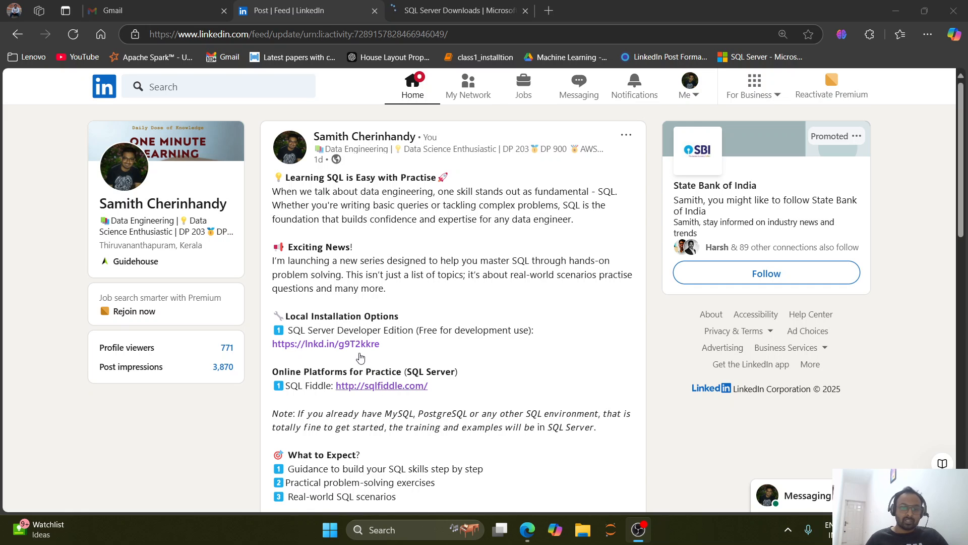
Open the SQL Server Developer Edition link under Local Installation Options in the post and close the duplicate SQL Server Downloads page.
{"action": "double_click", "coordinate": [314, 317]}
{"action": "left_click_drag", "start_coordinate": [314, 316], "coordinate": [428, 318]}
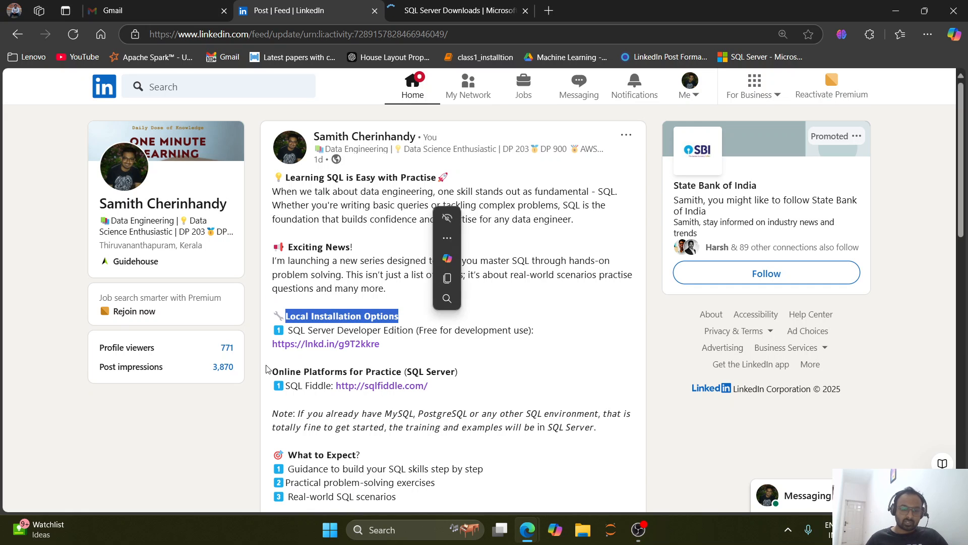
{"action": "left_click", "coordinate": [323, 346]}
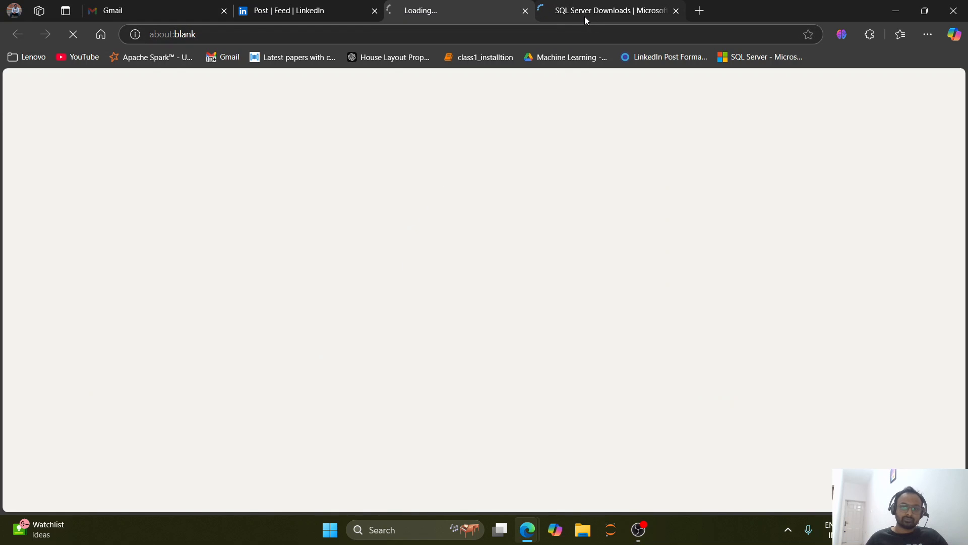
{"action": "left_click", "coordinate": [607, 10]}
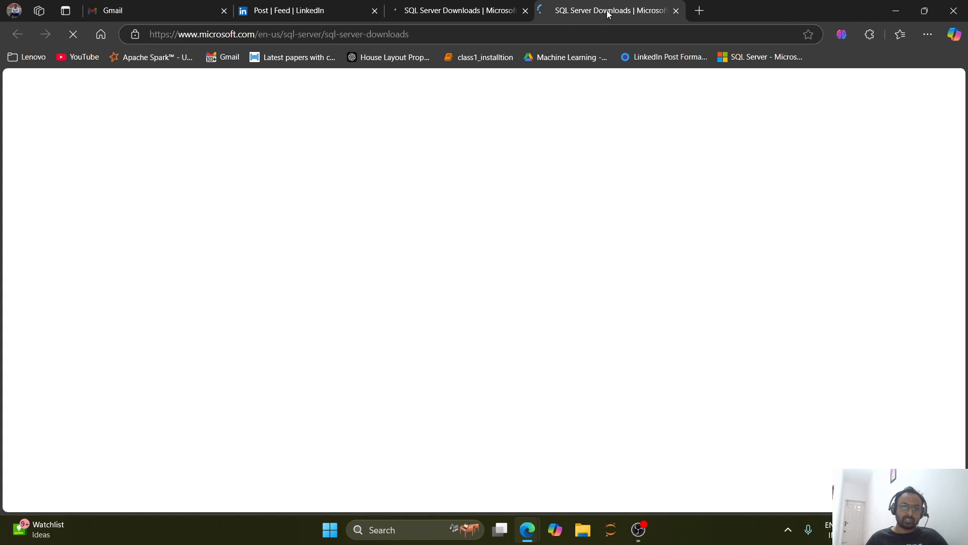
{"action": "left_click", "coordinate": [677, 11]}
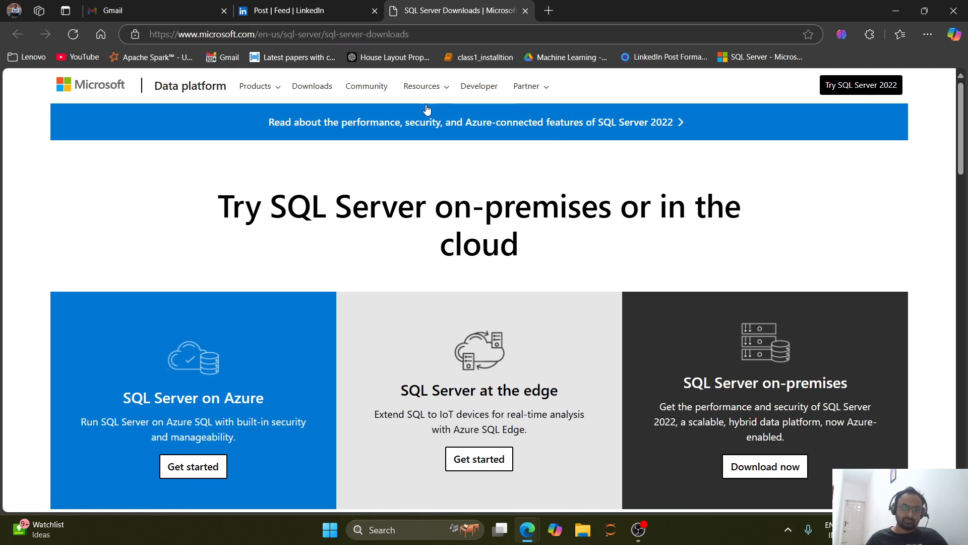
Download the free SQL Server 2022 Express edition.
{"action": "scroll", "coordinate": [413, 303], "scroll_direction": "down", "scroll_amount": 2}
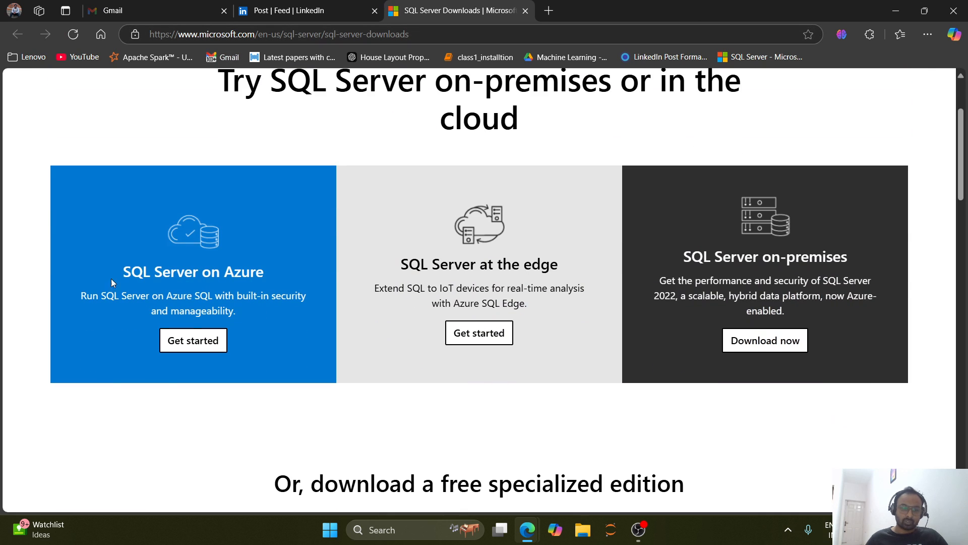
{"action": "scroll", "coordinate": [543, 244], "scroll_direction": "down", "scroll_amount": 6}
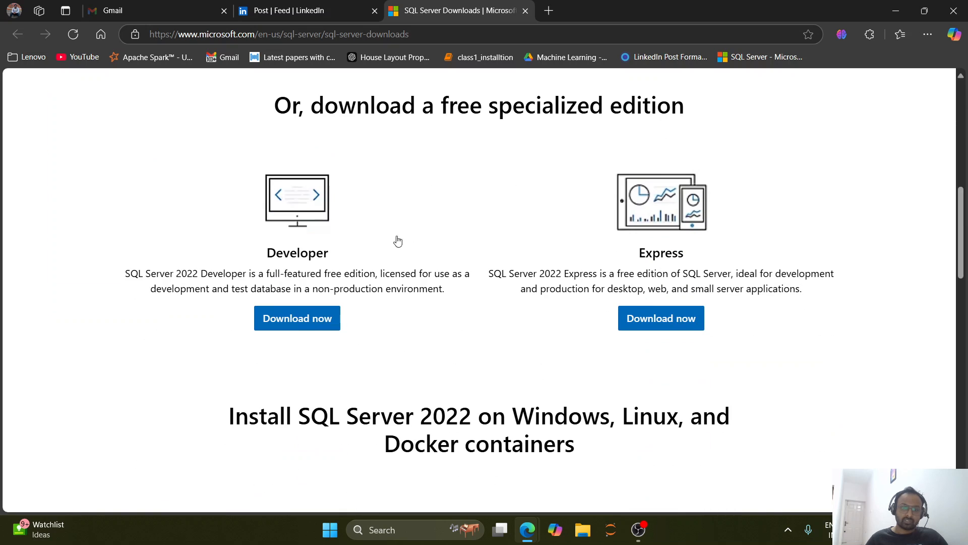
{"action": "left_click", "coordinate": [646, 322]}
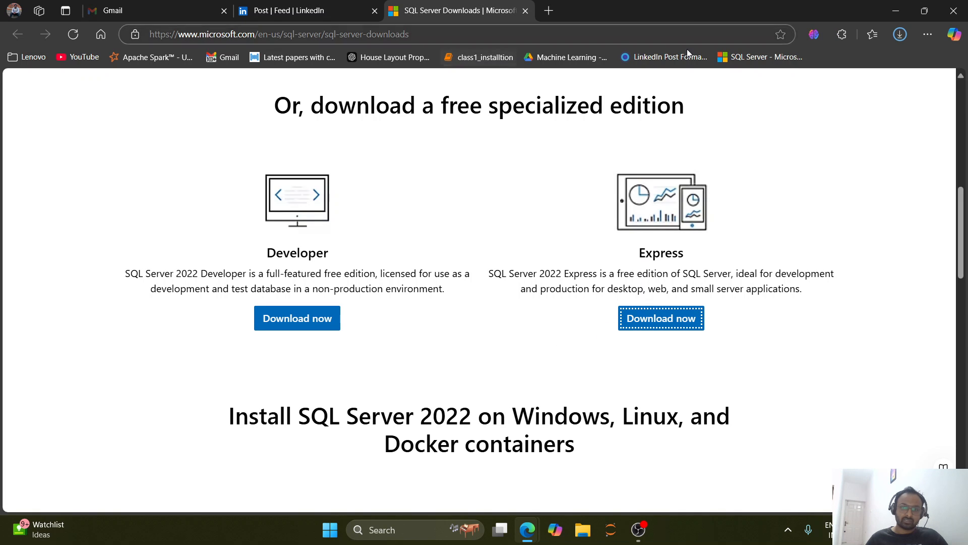
{"action": "left_click", "coordinate": [892, 10]}
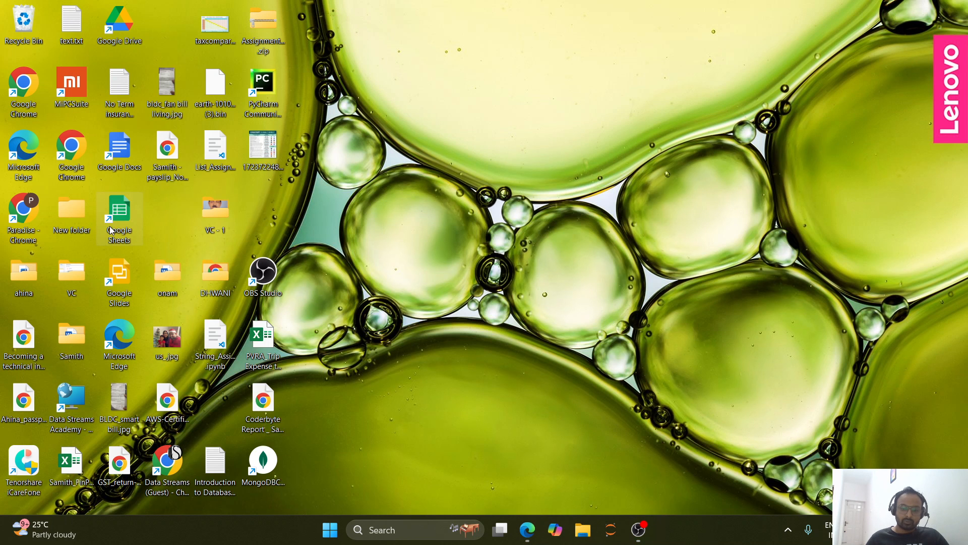
{"action": "mouse_move", "coordinate": [528, 538]}
{"action": "left_click", "coordinate": [473, 464]}
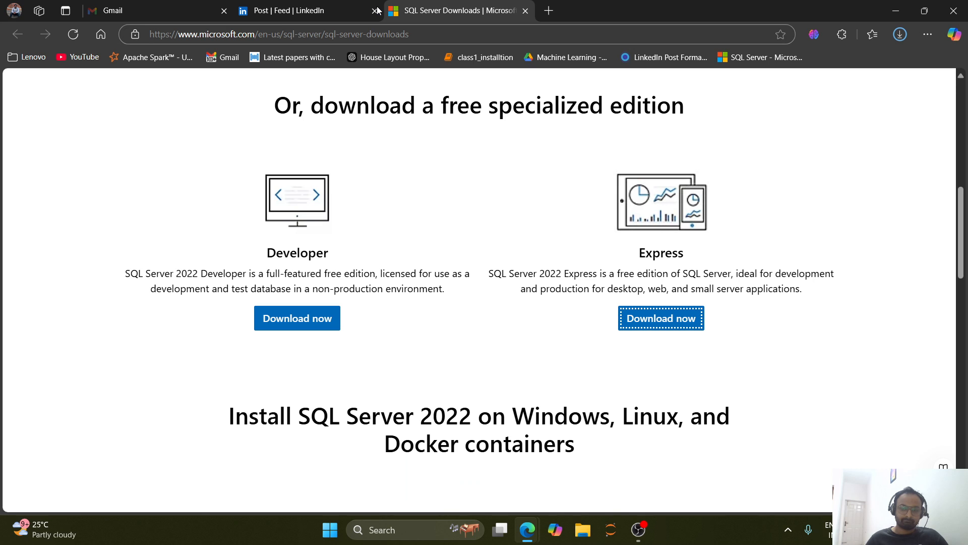
Download the Express edition installer again, reloading the downloads page and checking the browser's download list.
{"action": "left_click", "coordinate": [653, 321]}
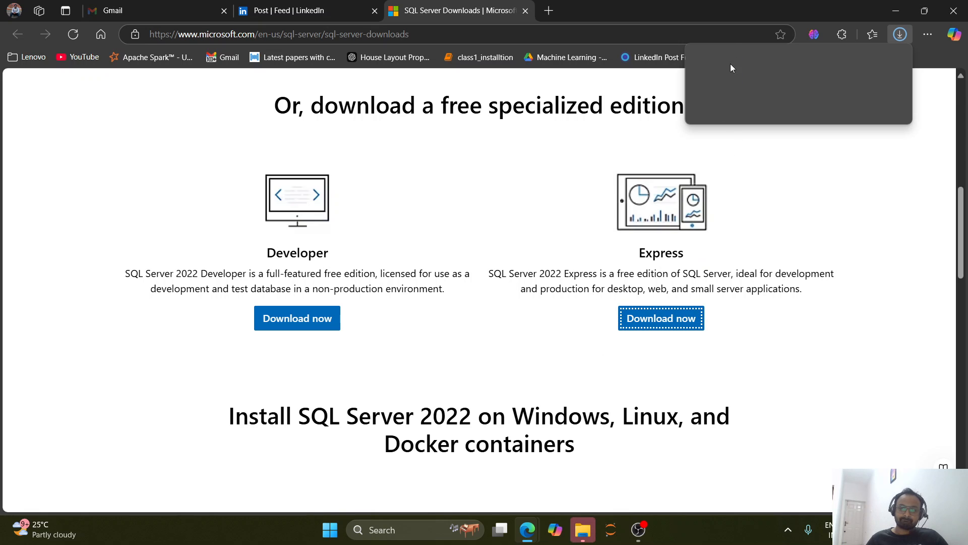
{"action": "left_click", "coordinate": [901, 35]}
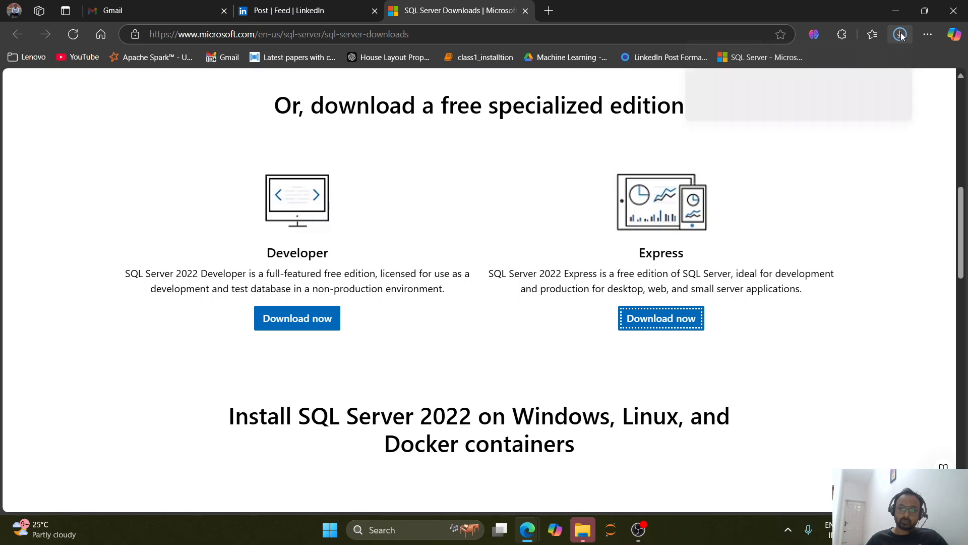
{"action": "left_click", "coordinate": [901, 35]}
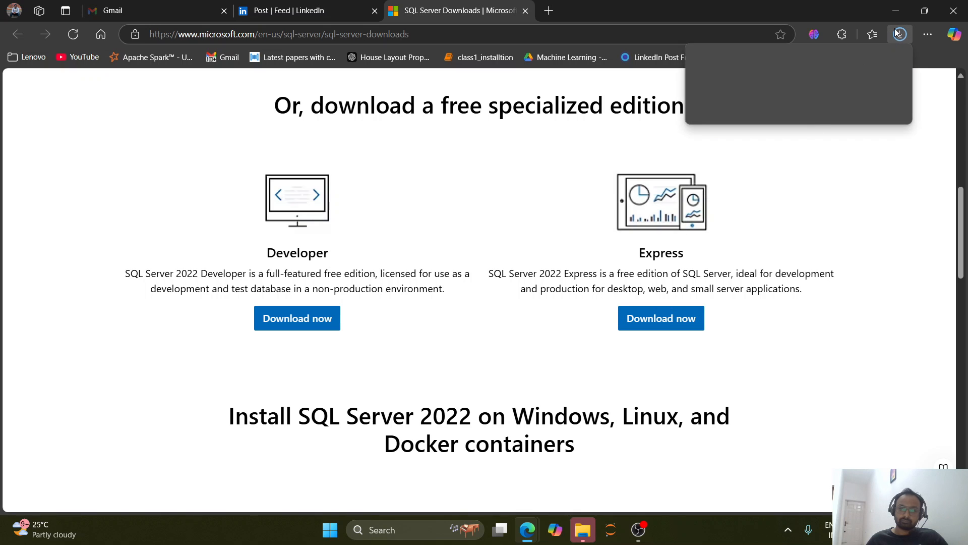
{"action": "left_click", "coordinate": [484, 36]}
{"action": "key", "text": "Return"}
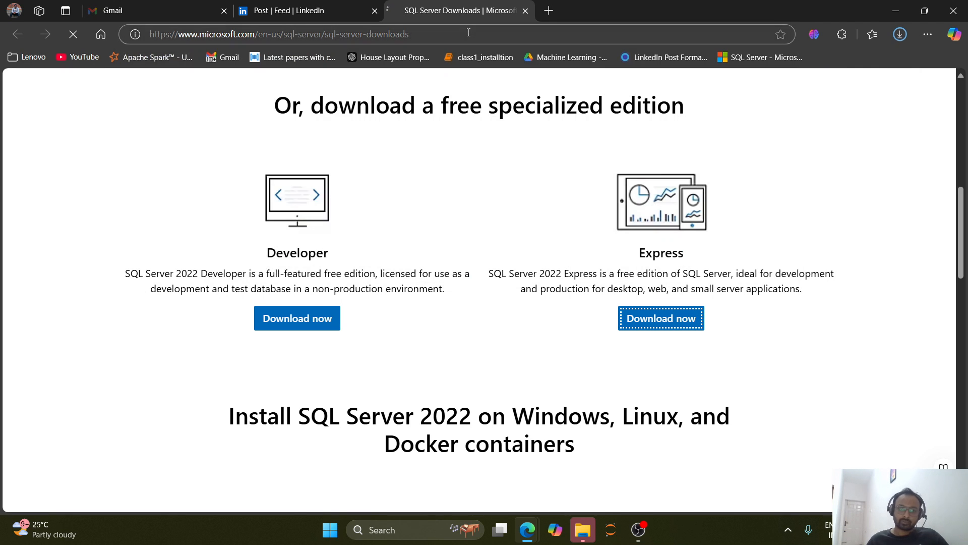
{"action": "left_click", "coordinate": [901, 35]}
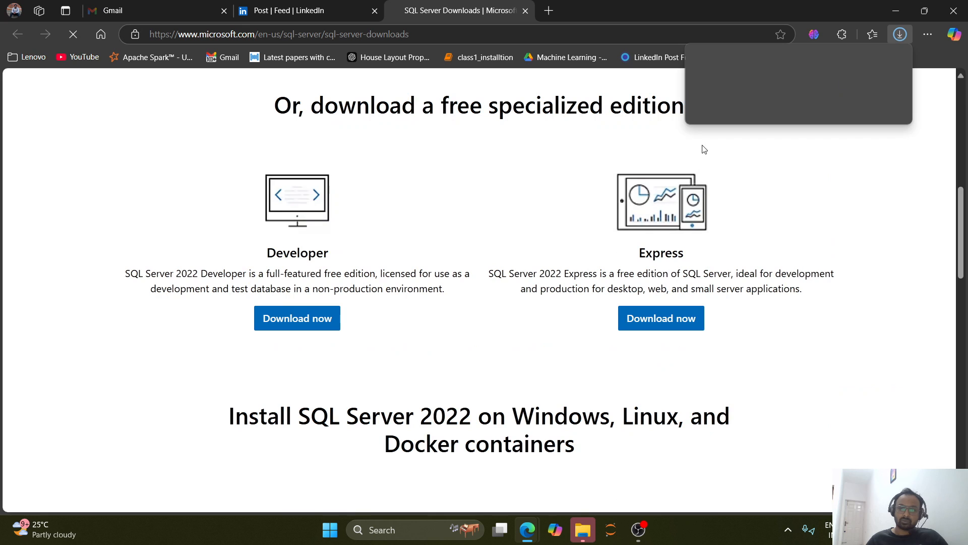
{"action": "left_click", "coordinate": [660, 322]}
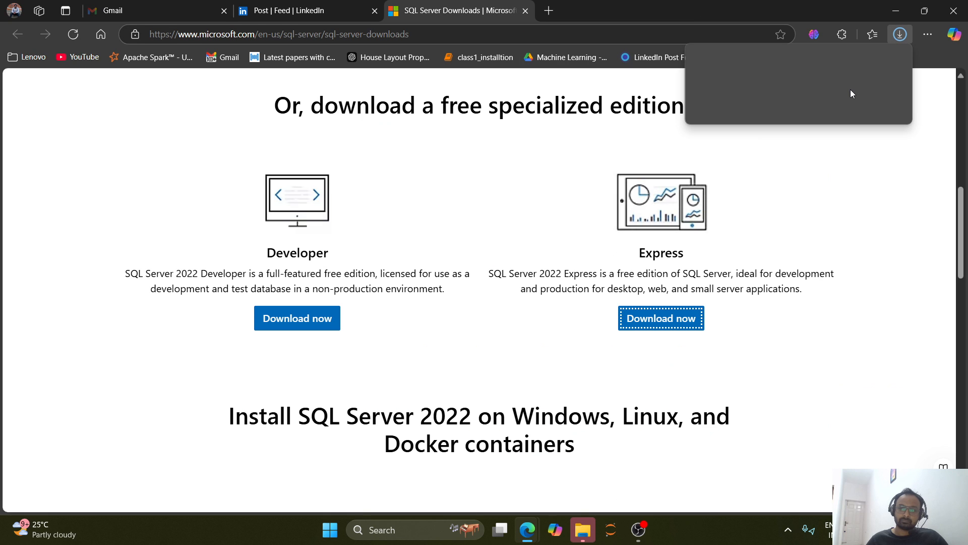
Run SQL2022-SSEI-Expr (1).exe from the Downloads folder in File Explorer and bring up its installer.
{"action": "left_click", "coordinate": [583, 530]}
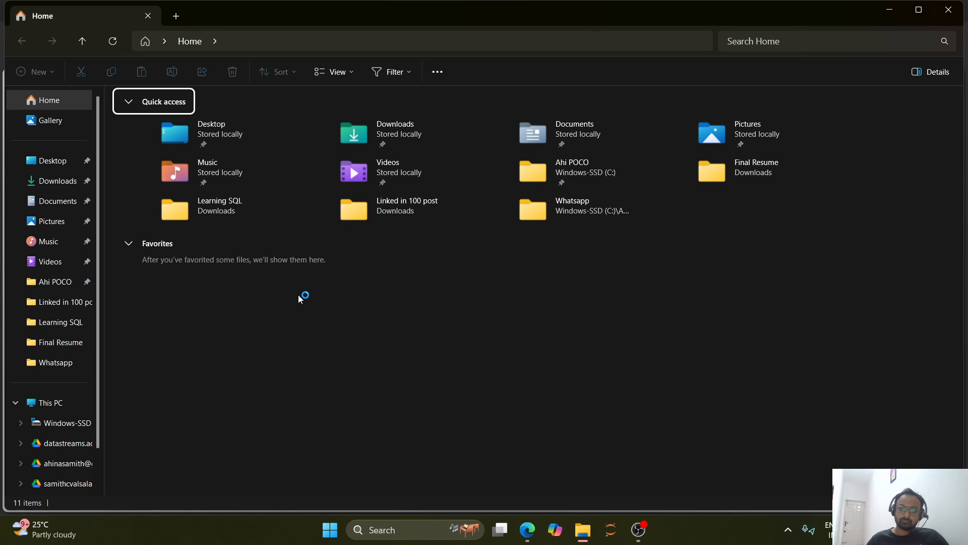
{"action": "left_click", "coordinate": [61, 183]}
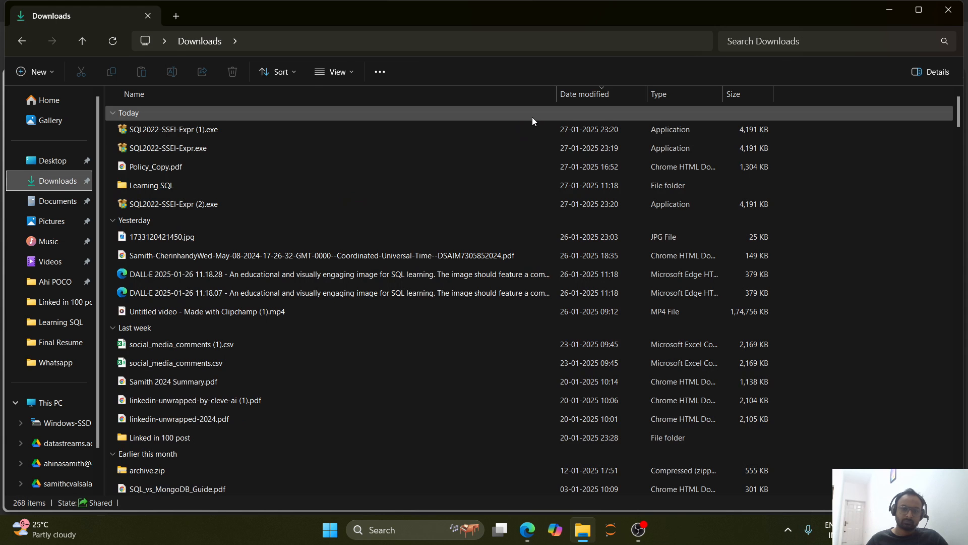
{"action": "double_click", "coordinate": [172, 129]}
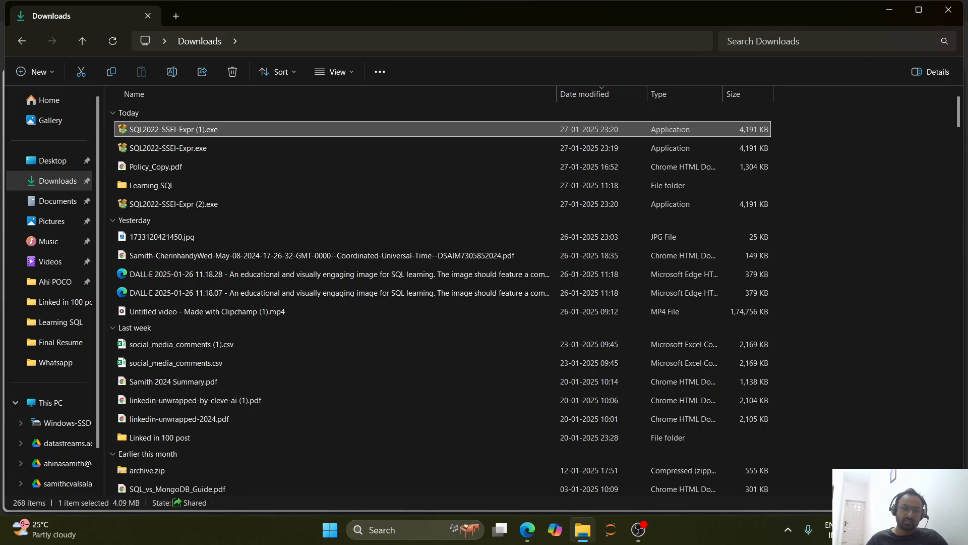
{"action": "left_click", "coordinate": [890, 10]}
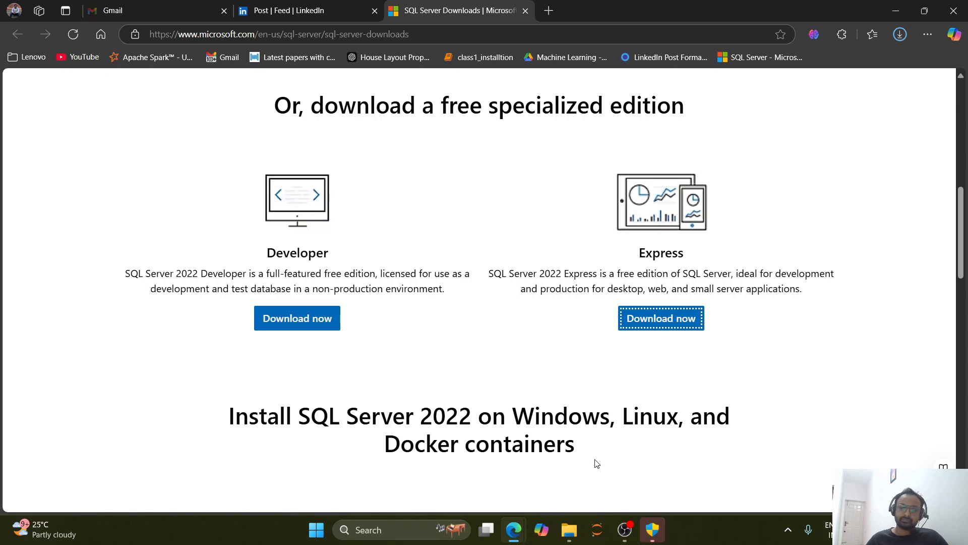
{"action": "left_click", "coordinate": [653, 529]}
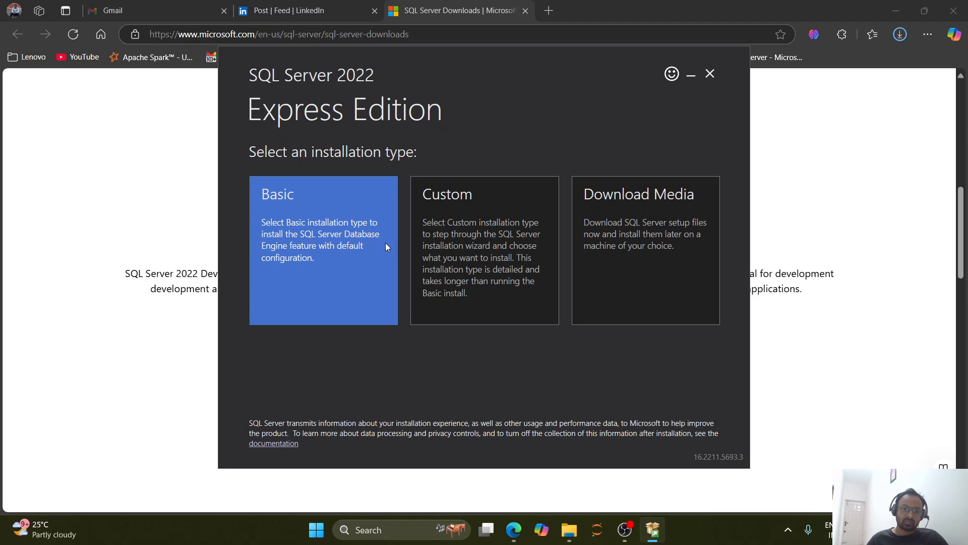
Choose the Basic installation type for SQL Server 2022 Express and accept the license terms to reach the install location page.
{"action": "left_click", "coordinate": [309, 257]}
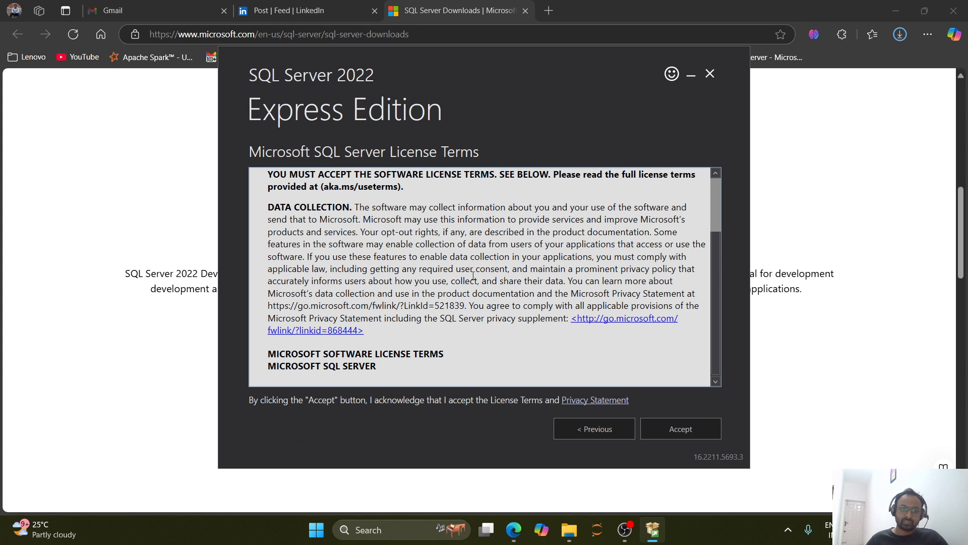
{"action": "scroll", "coordinate": [473, 277], "scroll_direction": "down", "scroll_amount": 3}
{"action": "left_click", "coordinate": [678, 428]}
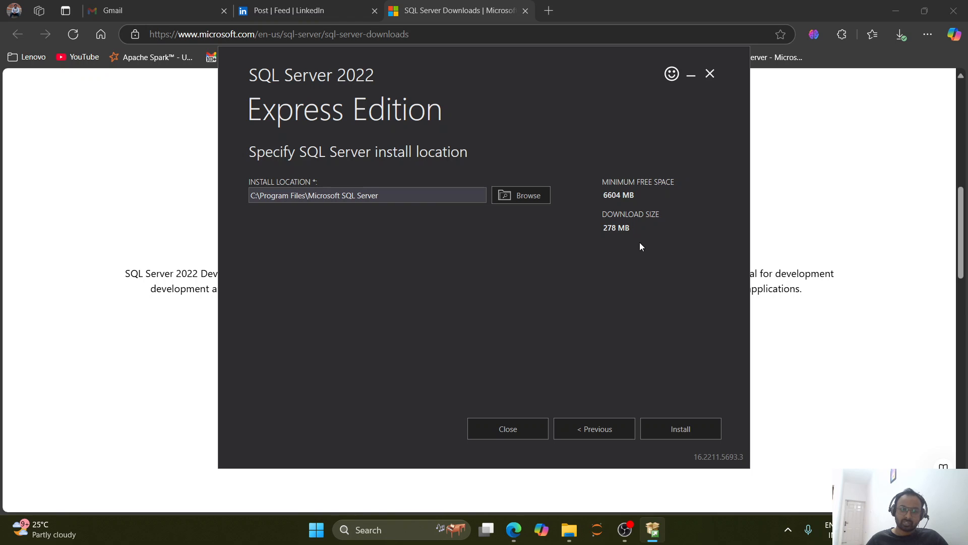
{"action": "left_click_drag", "start_coordinate": [621, 256], "coordinate": [650, 256]}
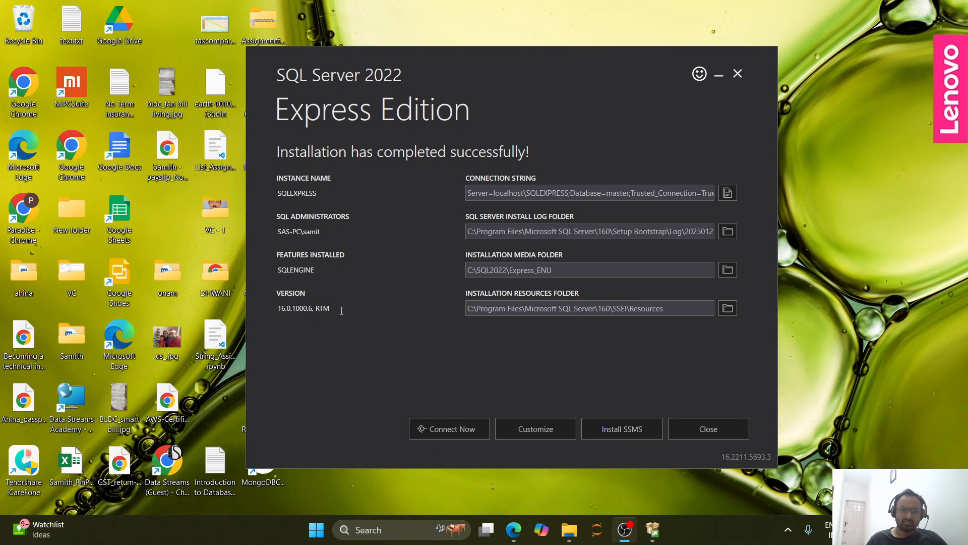
Go to the SSMS download page from the SQL Server installer and download SQL Server Management Studio (SSMS) 20.2.
{"action": "left_click", "coordinate": [622, 429]}
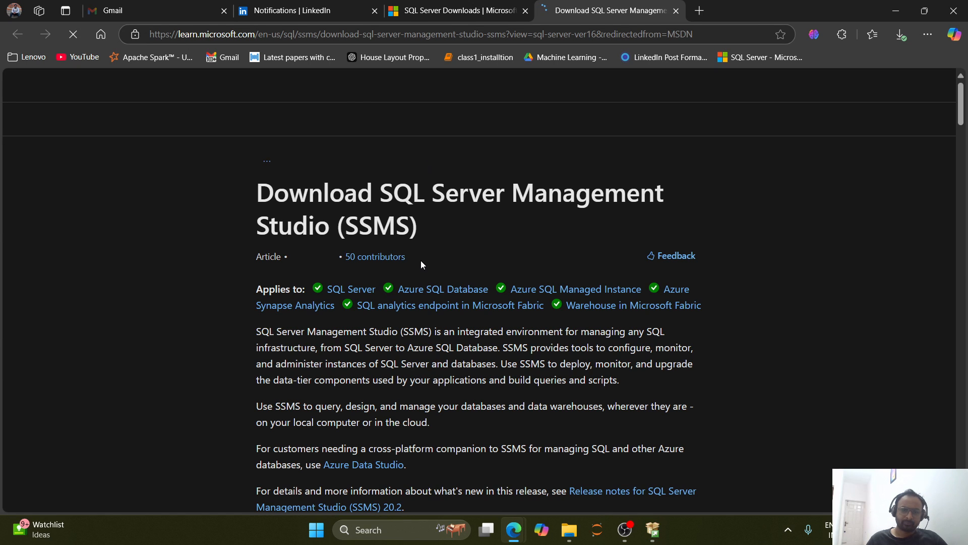
{"action": "scroll", "coordinate": [422, 259], "scroll_direction": "down", "scroll_amount": 3}
{"action": "scroll", "coordinate": [418, 241], "scroll_direction": "down", "scroll_amount": 5}
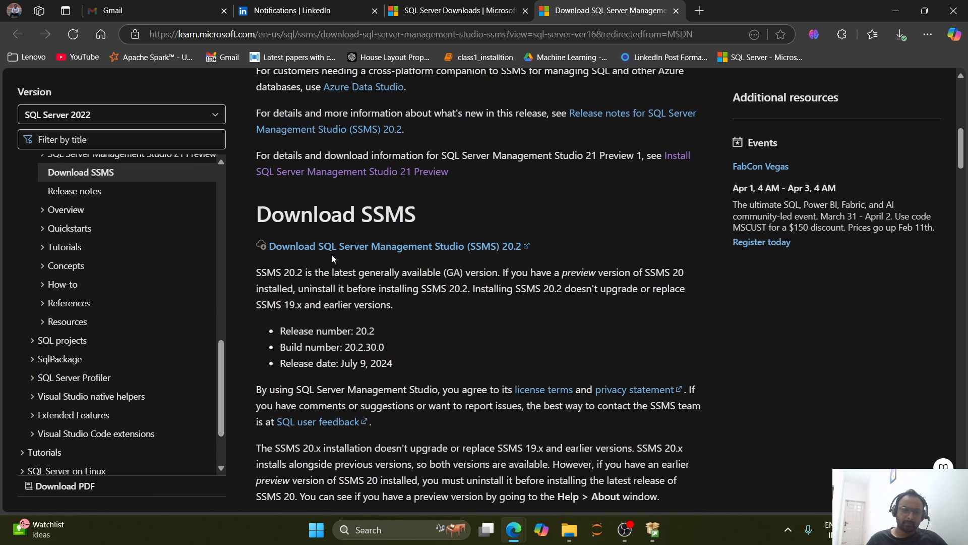
{"action": "left_click", "coordinate": [484, 248]}
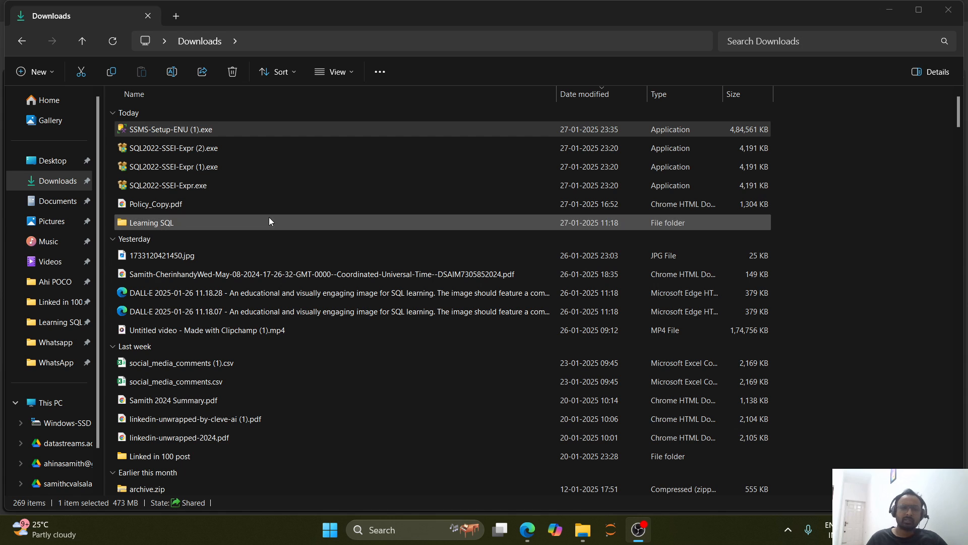
Run SSMS-Setup-ENU (1).exe from the Downloads folder and start installing Microsoft SQL Server Management Studio 20.2 in the default location.
{"action": "double_click", "coordinate": [166, 128]}
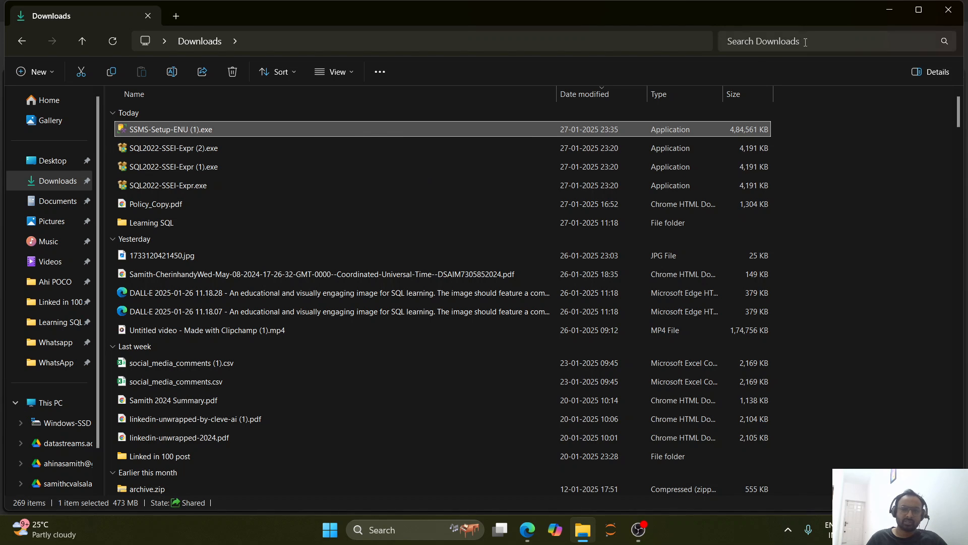
{"action": "left_click", "coordinate": [890, 10]}
{"action": "left_click", "coordinate": [890, 12]}
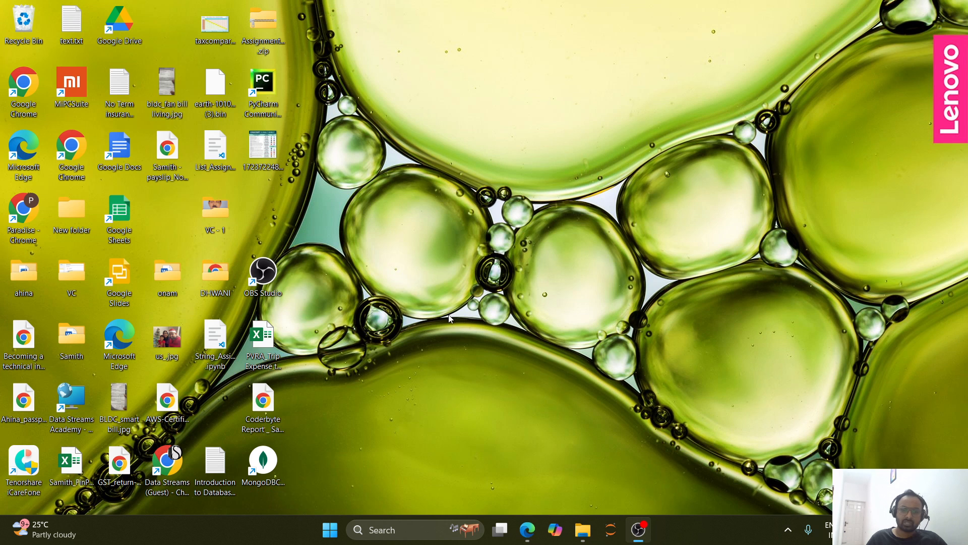
{"action": "mouse_move", "coordinate": [646, 538]}
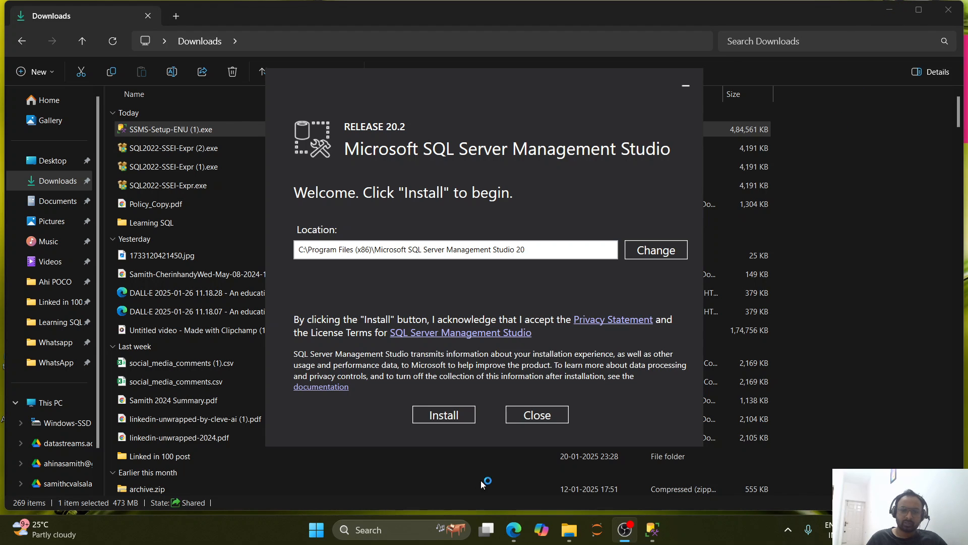
{"action": "left_click", "coordinate": [434, 417]}
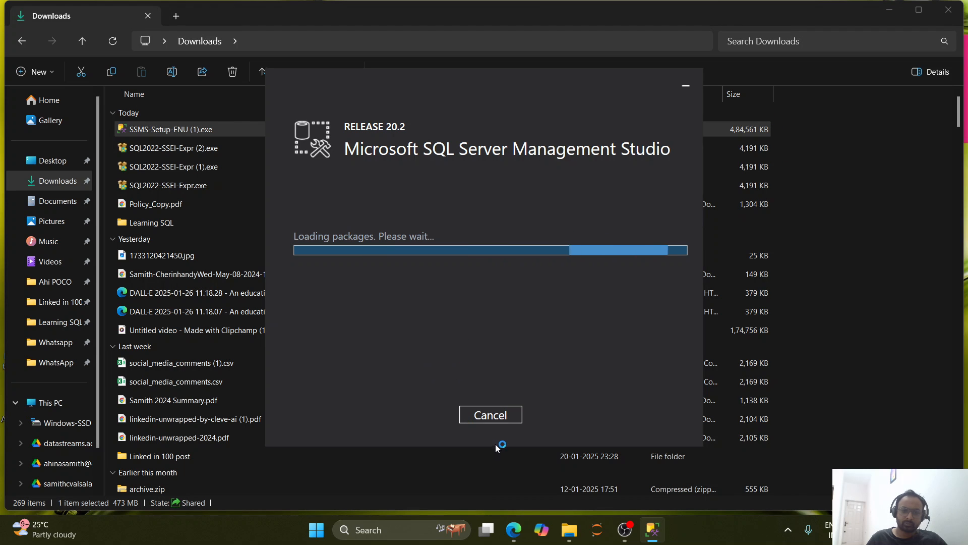
Minimize the Downloads folder window and close both the duplicate SSMS installer and the finished SSMS setup.
{"action": "left_click", "coordinate": [892, 12]}
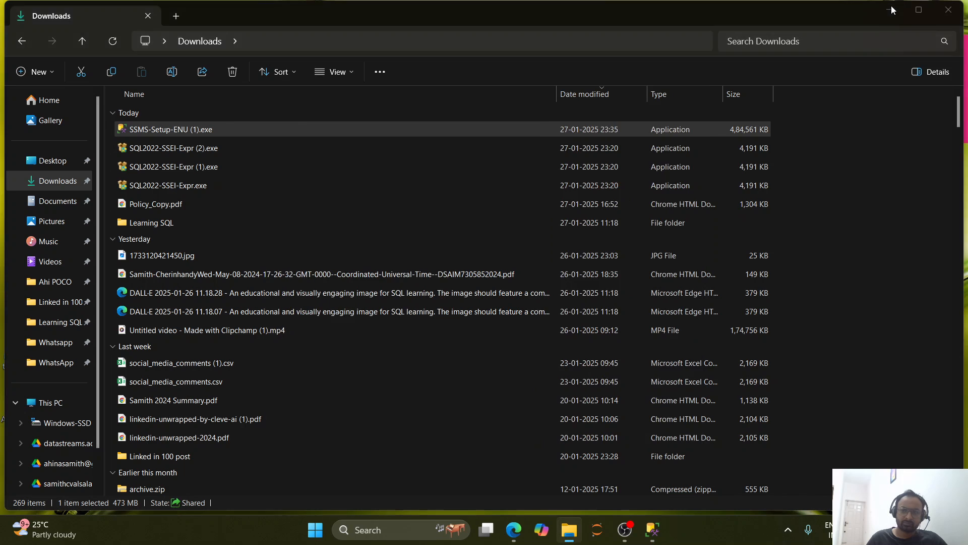
{"action": "left_click", "coordinate": [892, 10]}
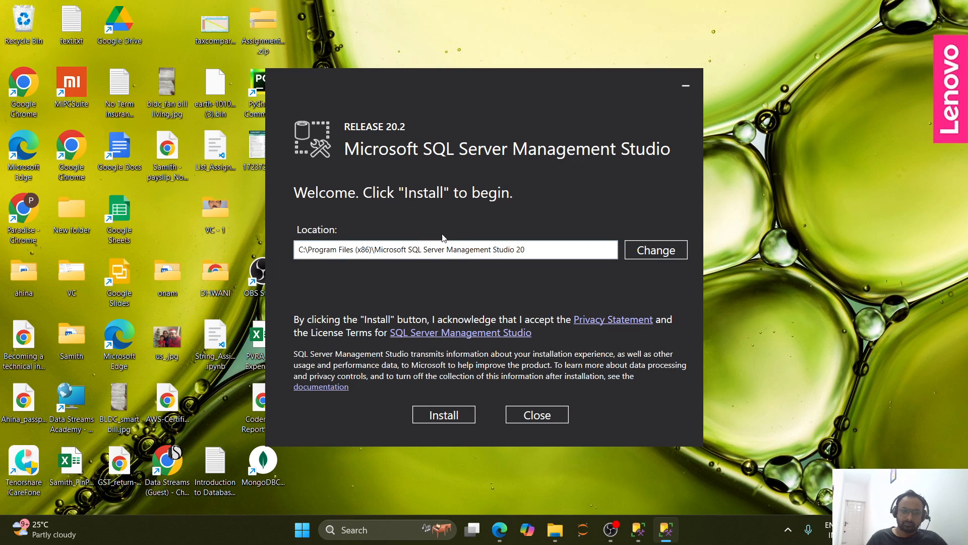
{"action": "left_click_drag", "start_coordinate": [433, 83], "coordinate": [426, 56]}
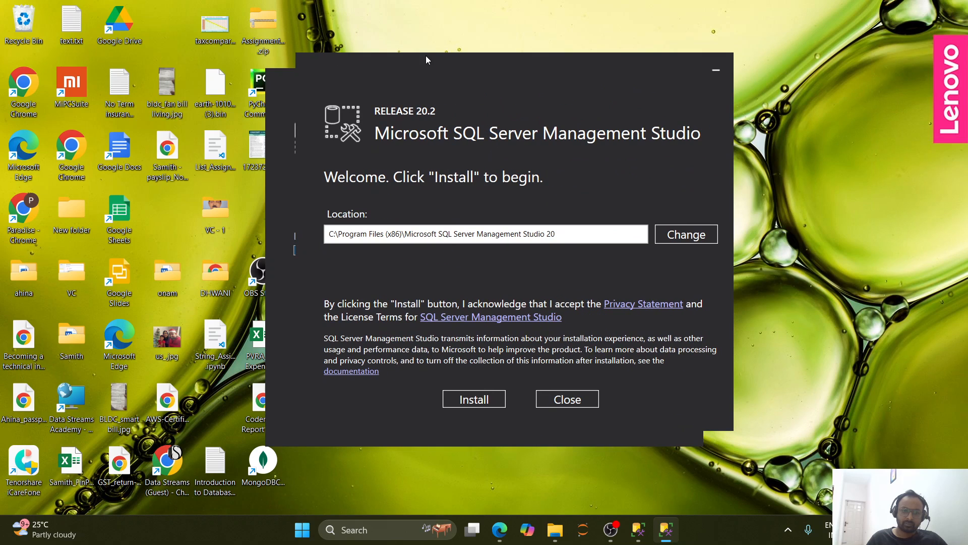
{"action": "left_click", "coordinate": [567, 404]}
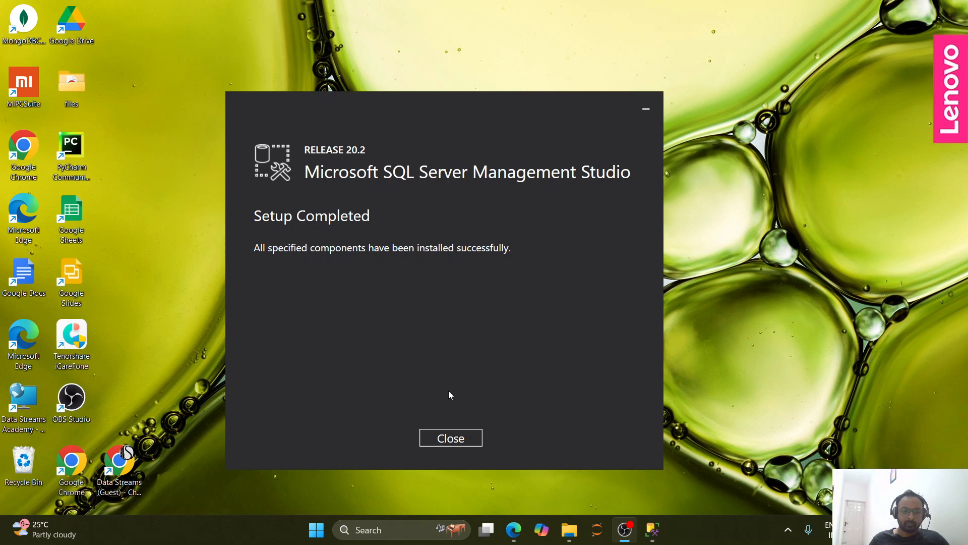
{"action": "left_click", "coordinate": [455, 438]}
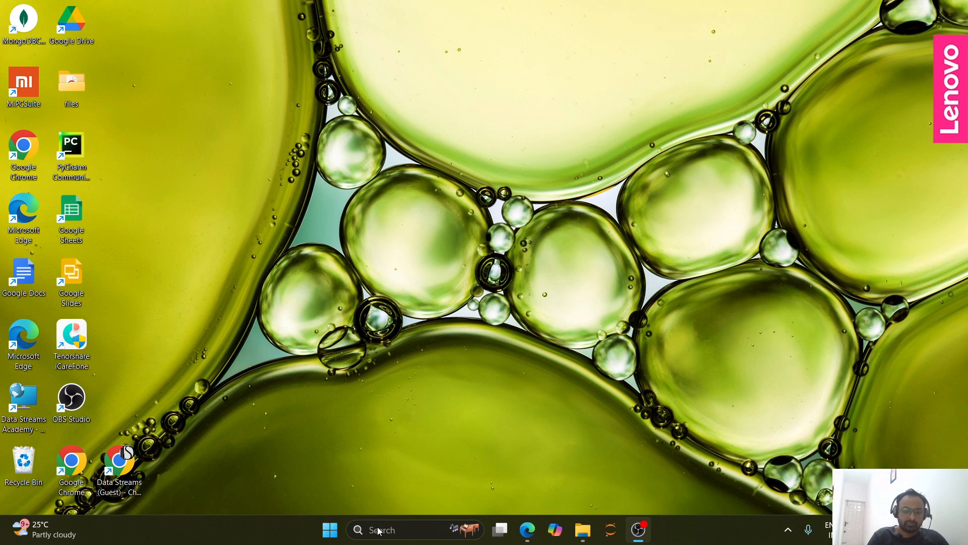
Find and launch SQL Server Management Studio 20, declining to import user settings from SSMS 19.
{"action": "left_click", "coordinate": [377, 530]}
{"action": "type", "text": "sql"}
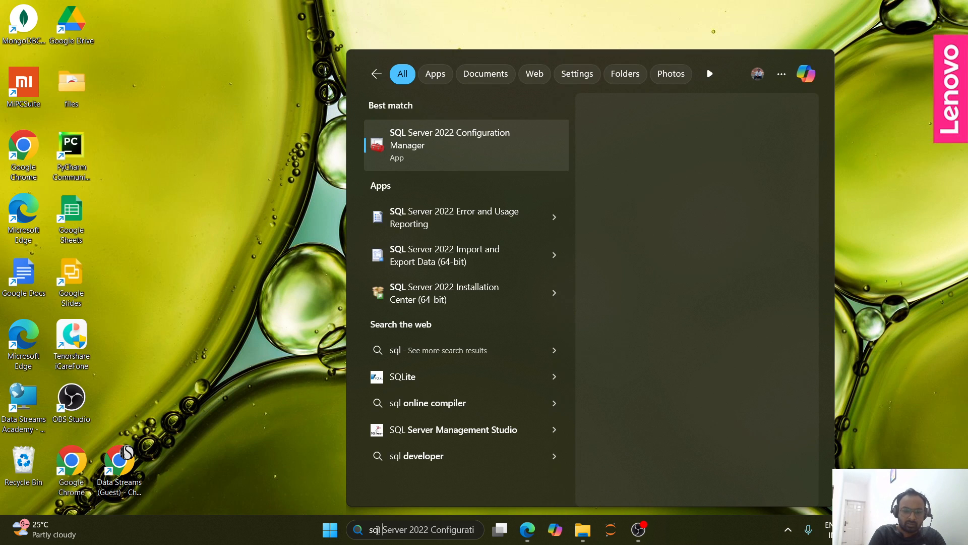
{"action": "type", "text": " server"}
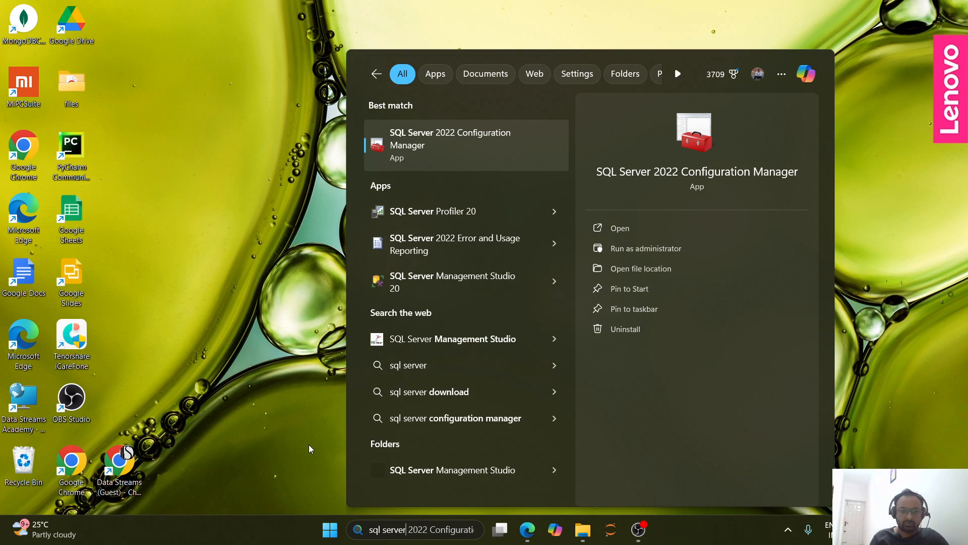
{"action": "left_click", "coordinate": [407, 295]}
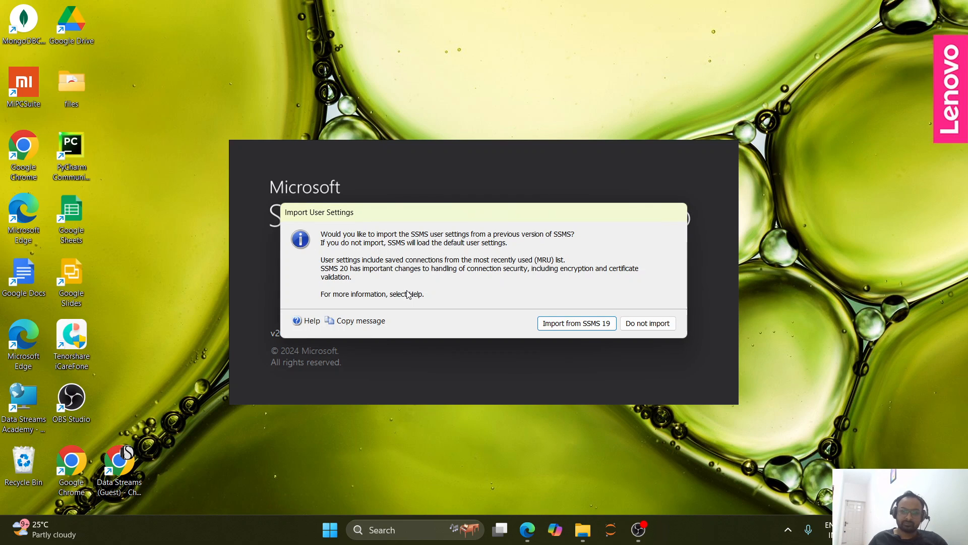
{"action": "left_click", "coordinate": [649, 325]}
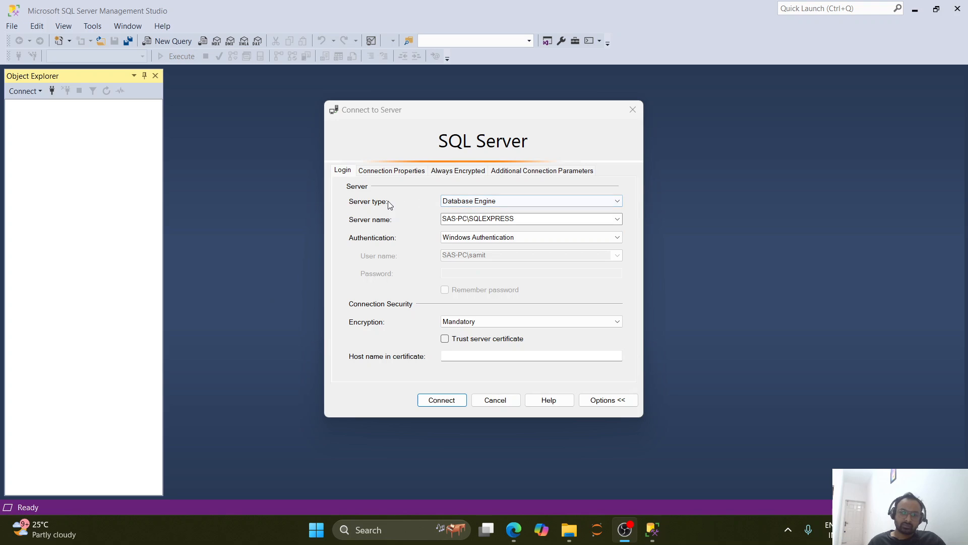
Try to connect to the Database Engine on SAS-PC\SQLEXPRESS using Windows Authentication and Mandatory encryption.
{"action": "left_click", "coordinate": [474, 202]}
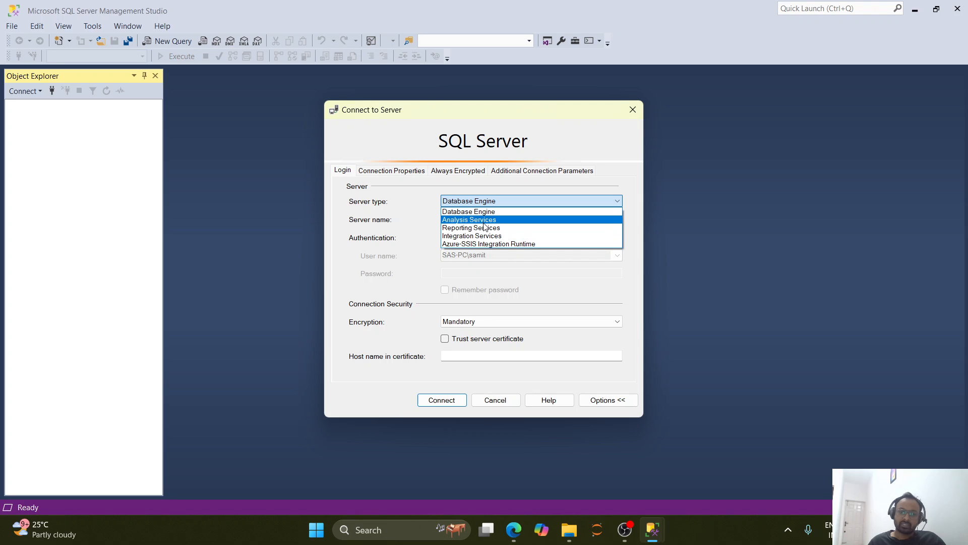
{"action": "left_click", "coordinate": [479, 215]}
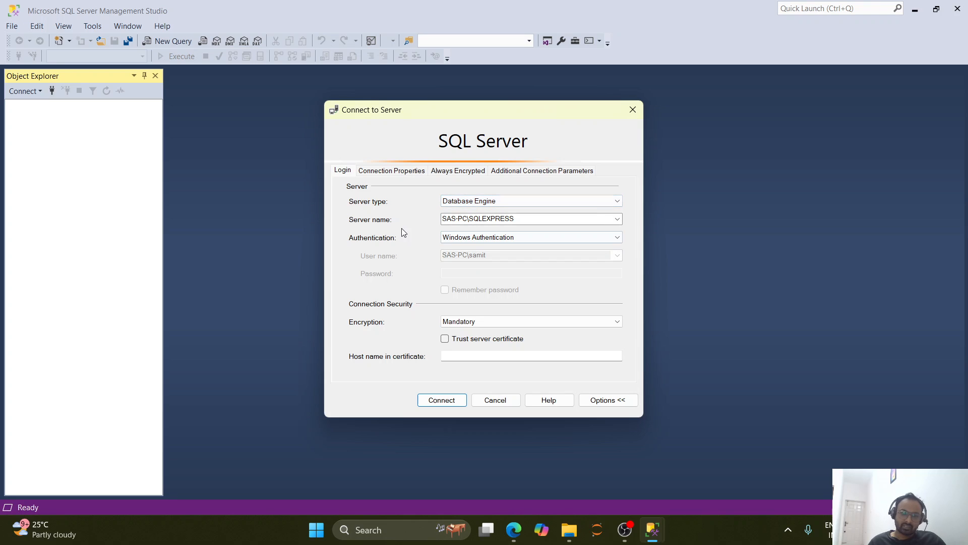
{"action": "left_click", "coordinate": [617, 221]}
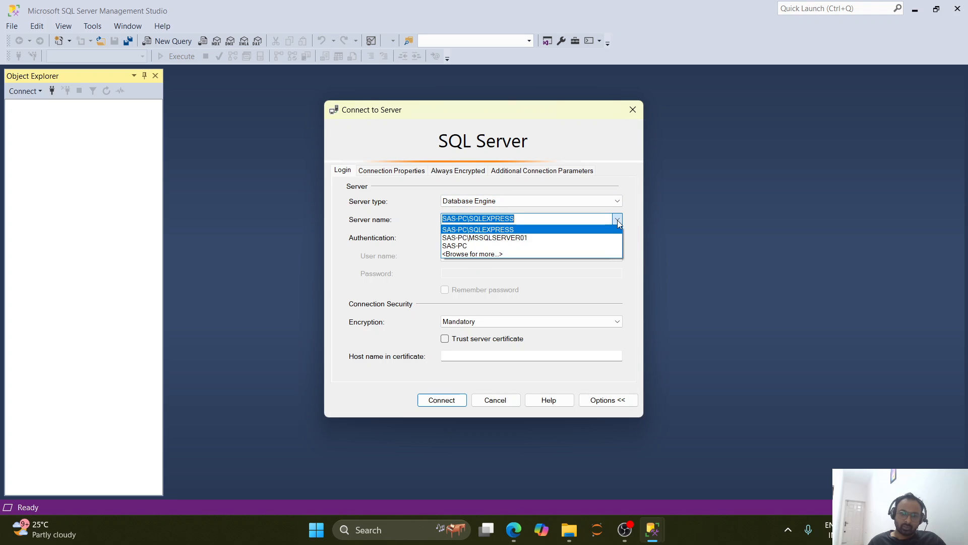
{"action": "left_click", "coordinate": [619, 224]}
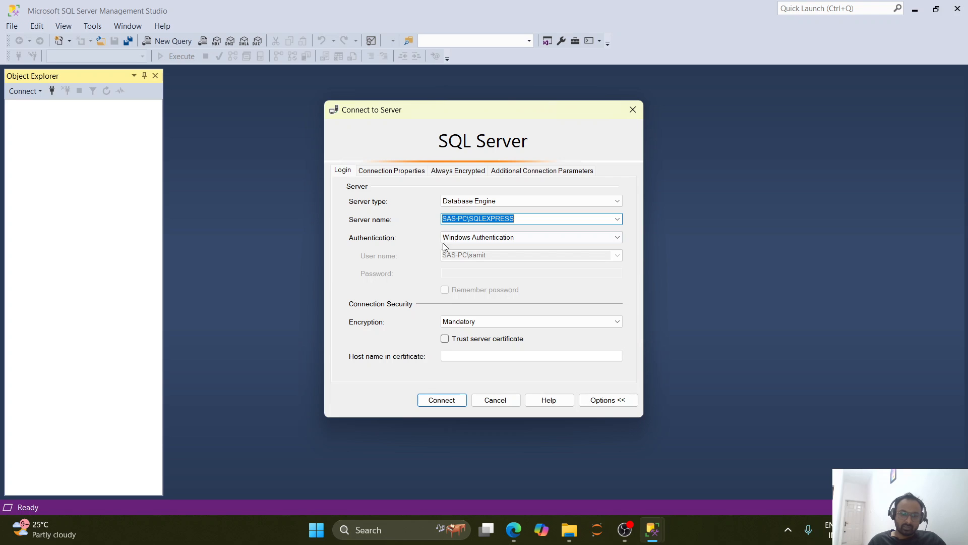
{"action": "left_click", "coordinate": [442, 404]}
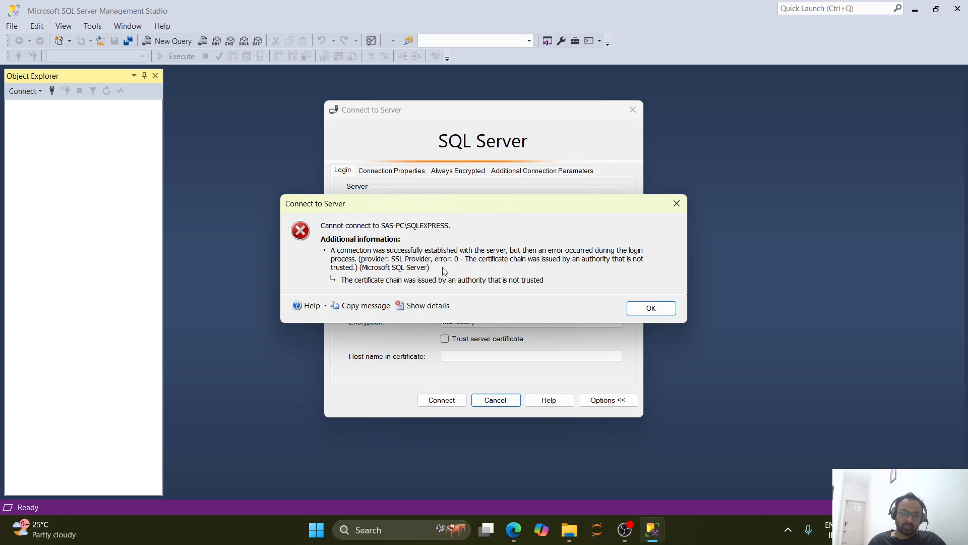
{"action": "left_click", "coordinate": [649, 308]}
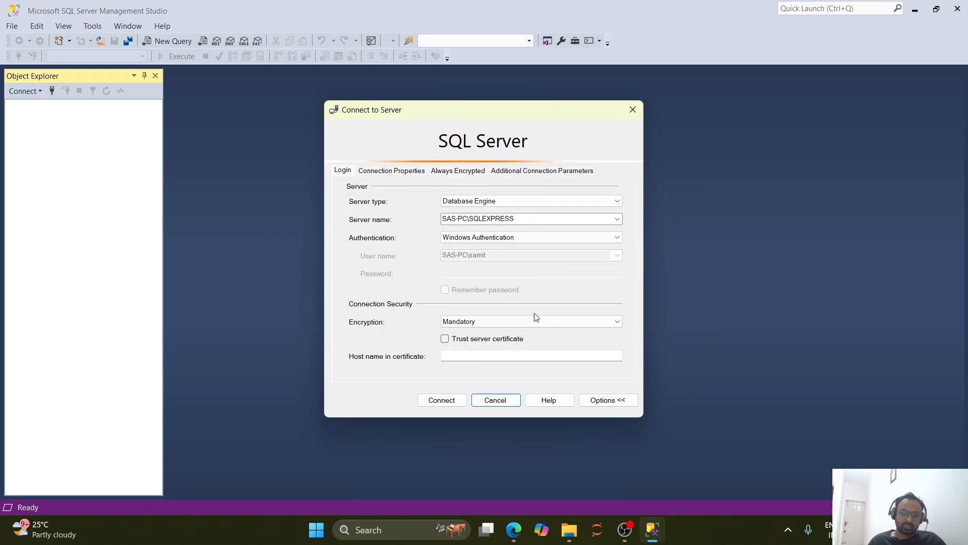
Set the connection encryption to Optional and connect to the SAS-PC\SQLEXPRESS server.
{"action": "left_click", "coordinate": [451, 323]}
{"action": "left_click", "coordinate": [456, 332]}
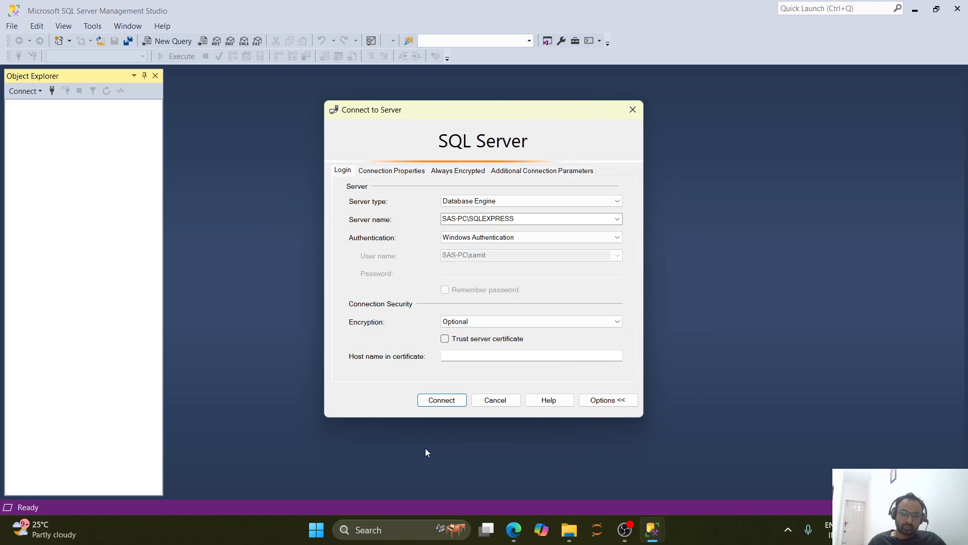
{"action": "left_click", "coordinate": [434, 401]}
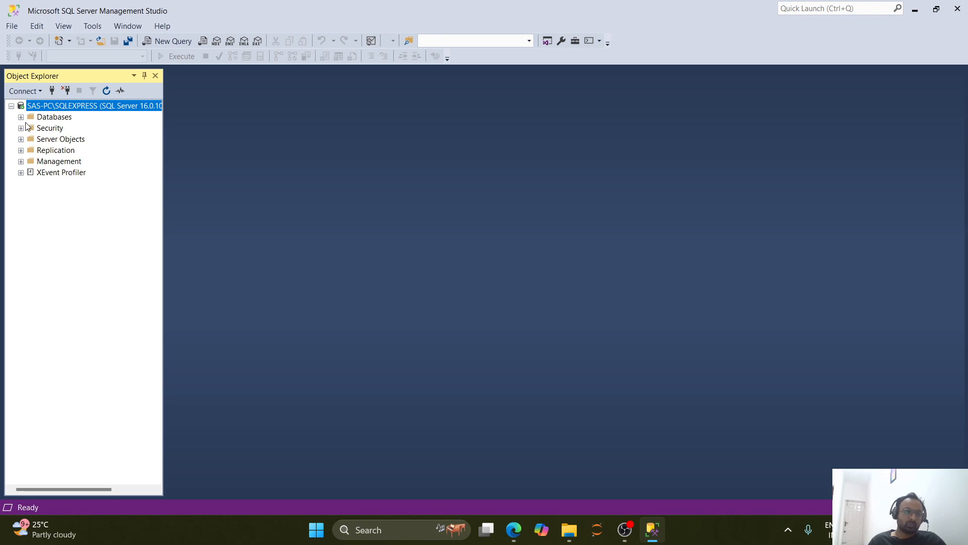
Examine the contents of the connected server's Databases folder and collapse it again.
{"action": "left_click", "coordinate": [21, 117]}
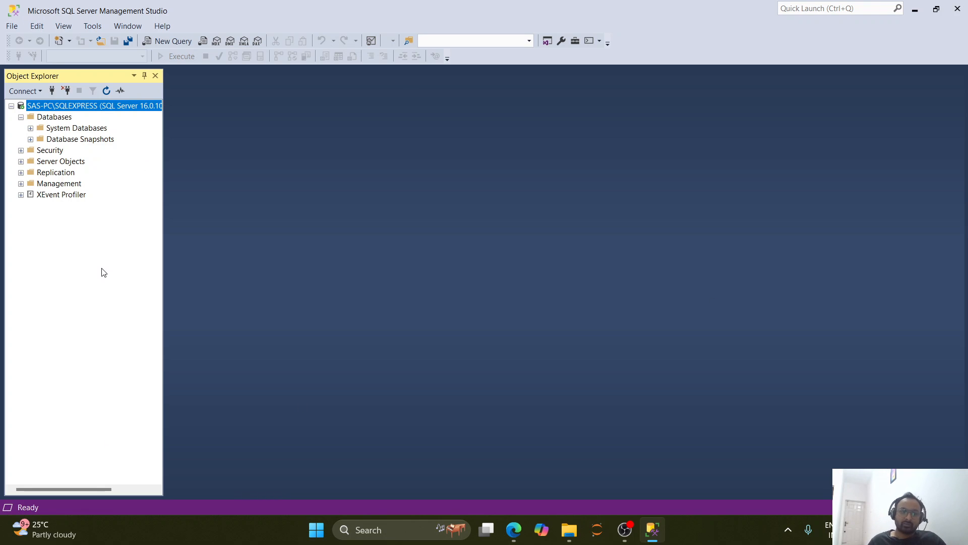
{"action": "left_click", "coordinate": [20, 118]}
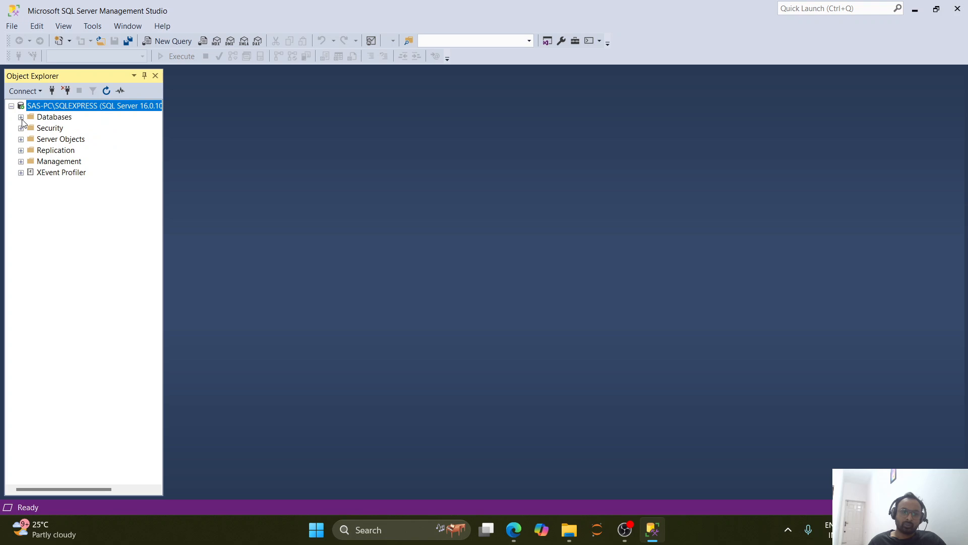